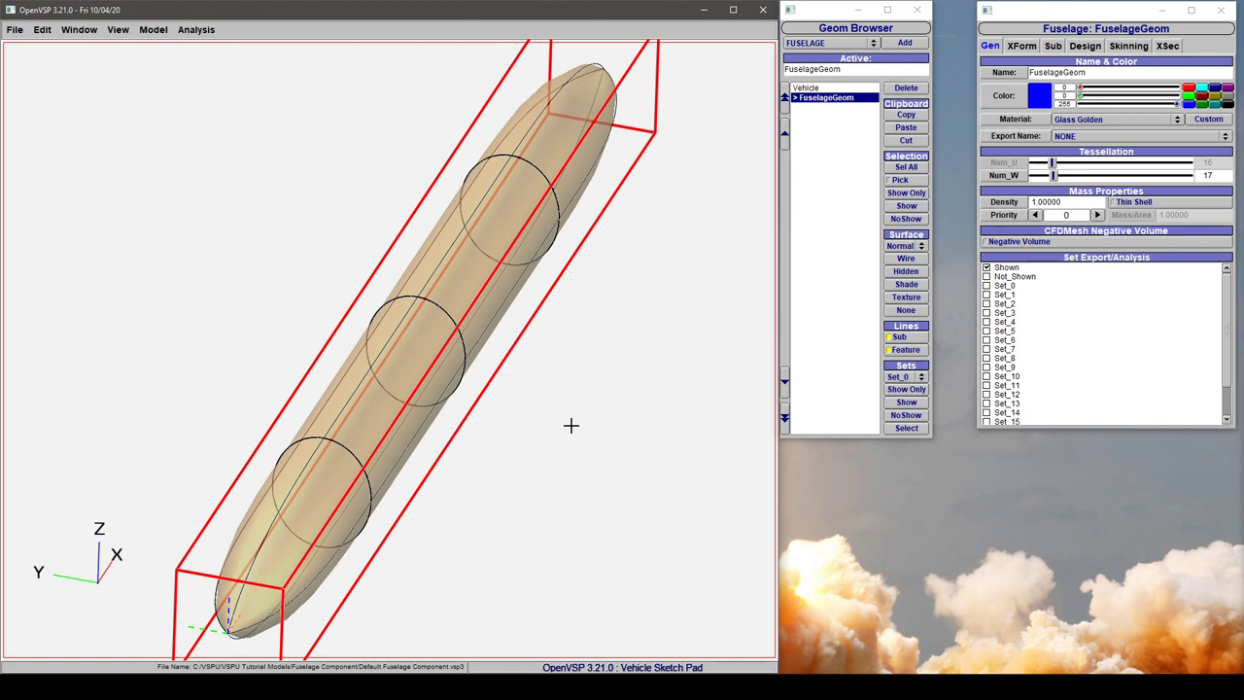
Step: Change fuselage cross-section 1 from an ellipse to a CIRCLE of 2.75 diameter
left_click(1165, 47)
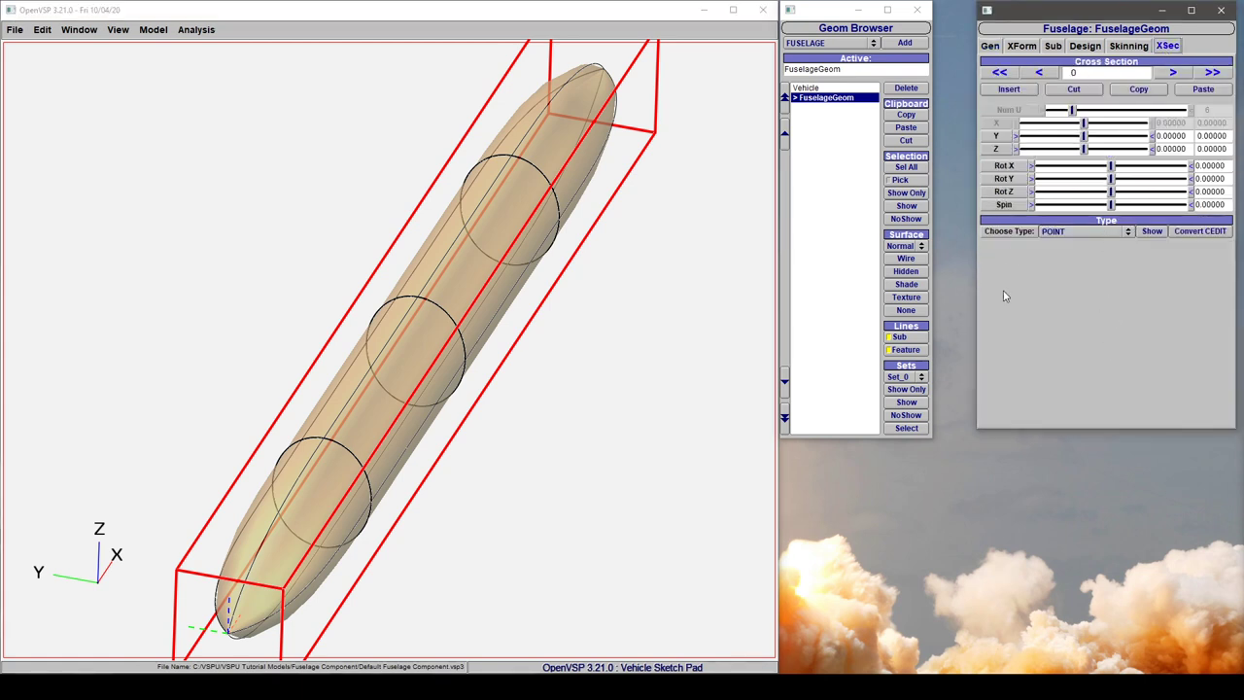
left_click(1174, 72)
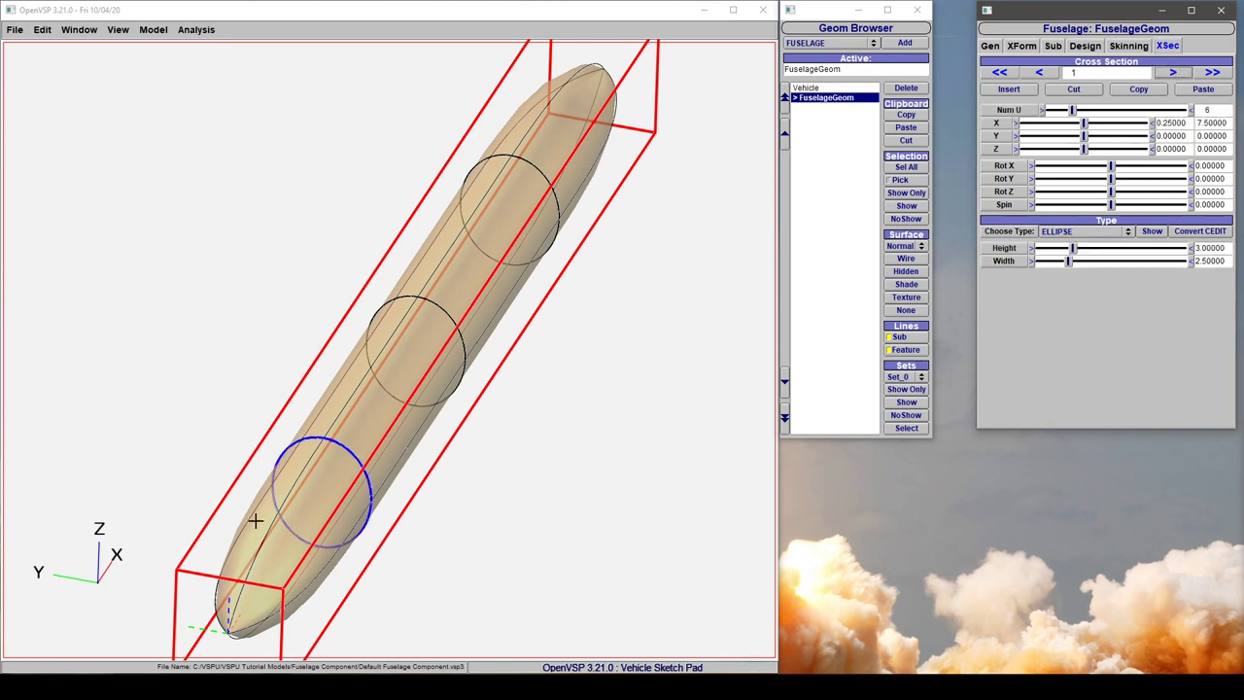
left_click(1072, 231)
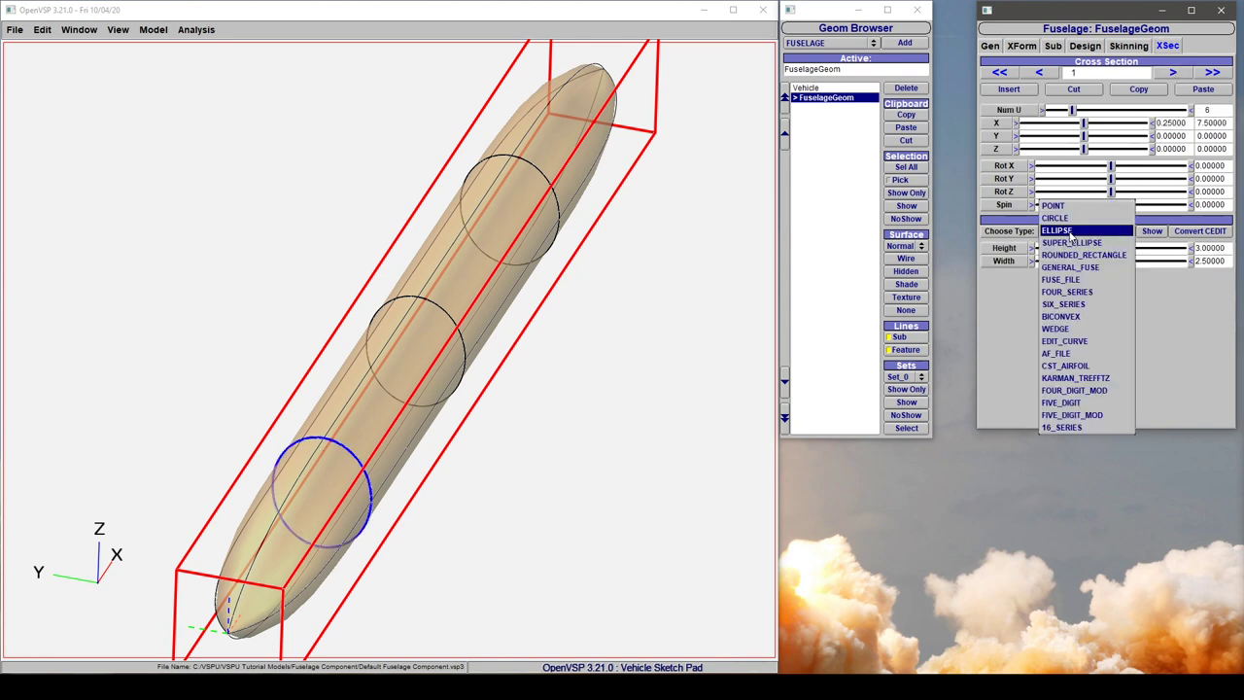
left_click(1064, 218)
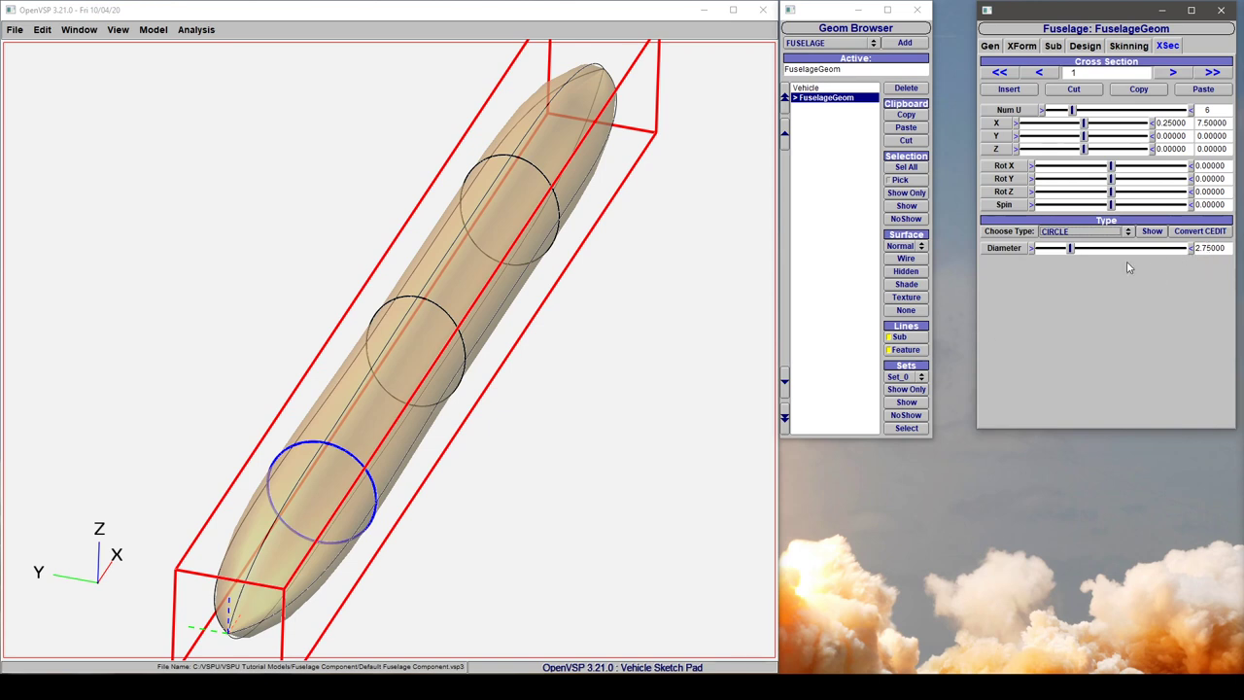
Step: Set cross-section 1 to SUPER_ELLIPSE with M 0.70182 and N 0.63636 for a pinched star
left_click(1064, 233)
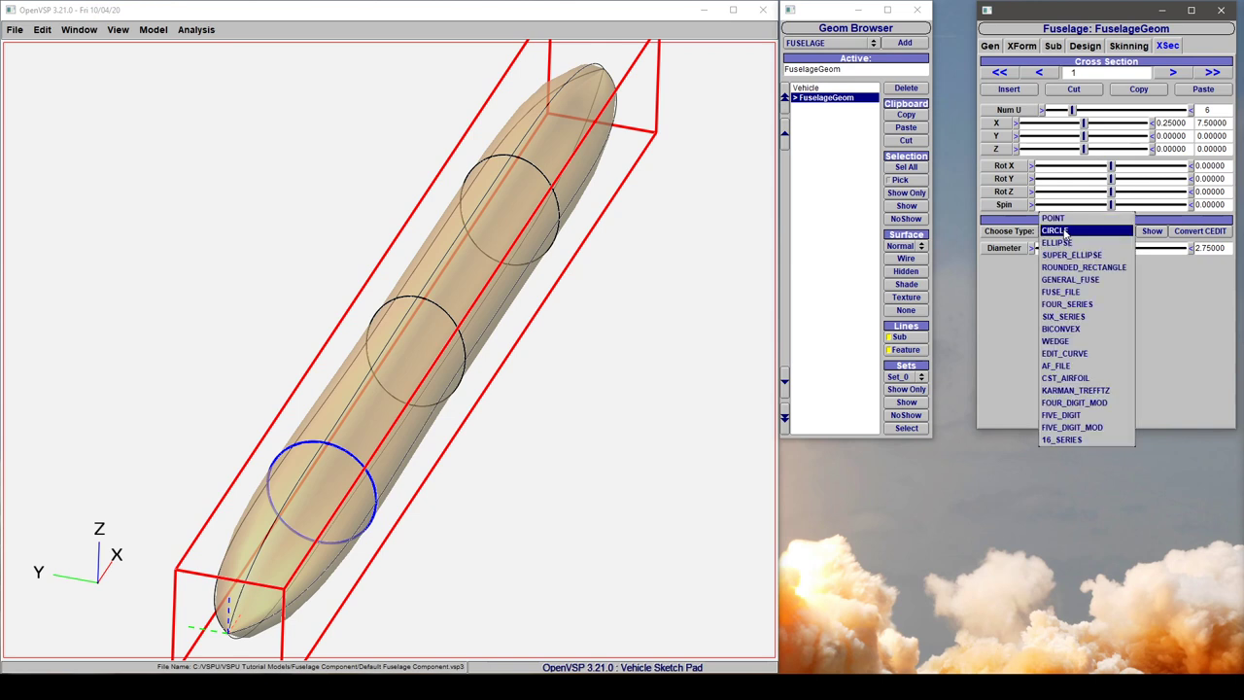
left_click(1073, 255)
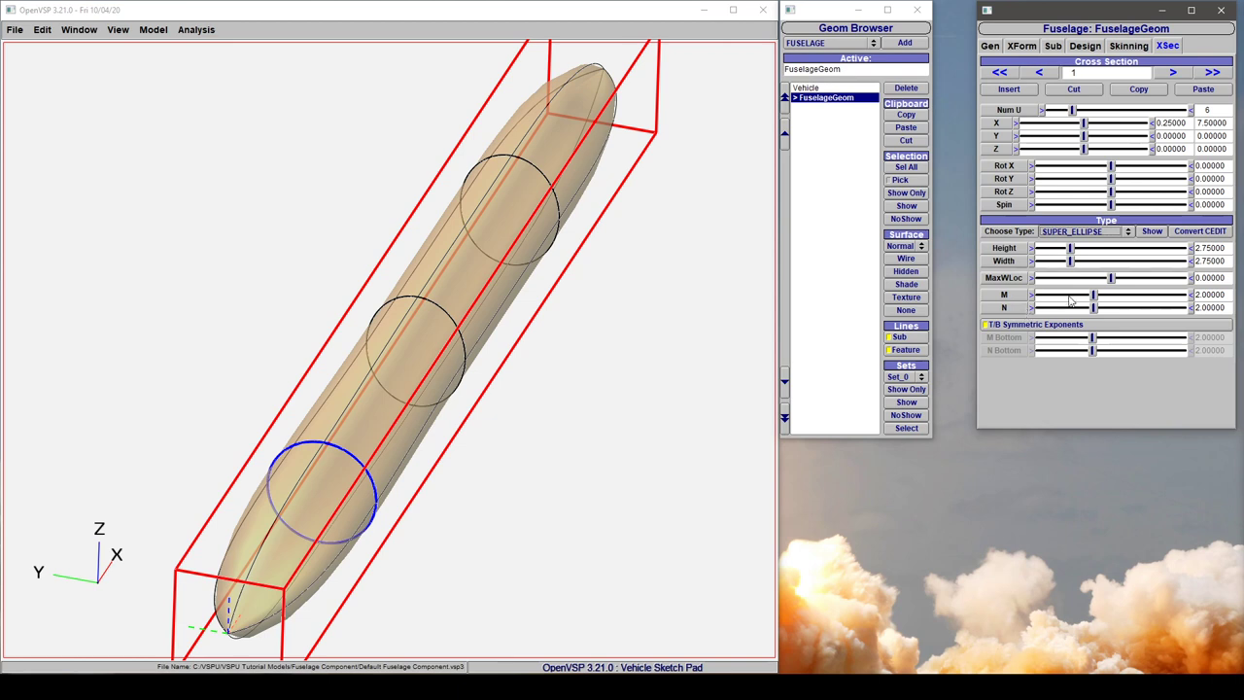
left_click_drag(1094, 297, 1051, 309)
left_click_drag(309, 498, 278, 461)
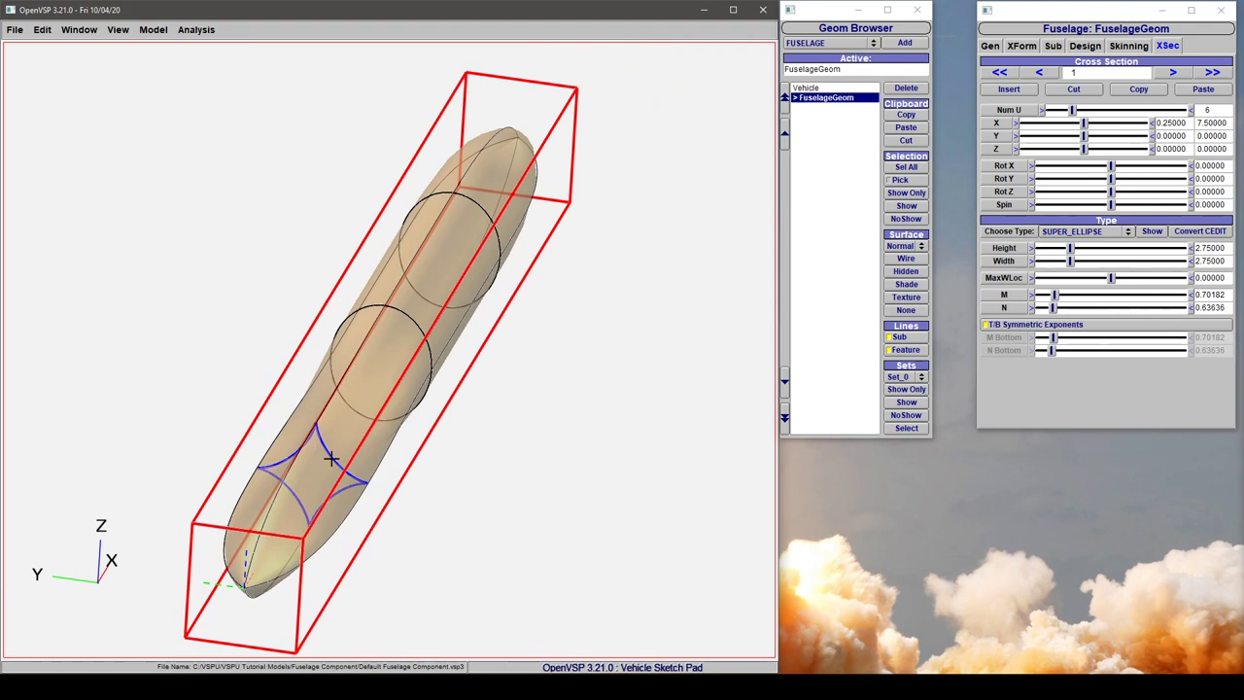
Step: Try Blue Rubber, then settle on Yellow Plastic as the fuselage material
left_click(997, 46)
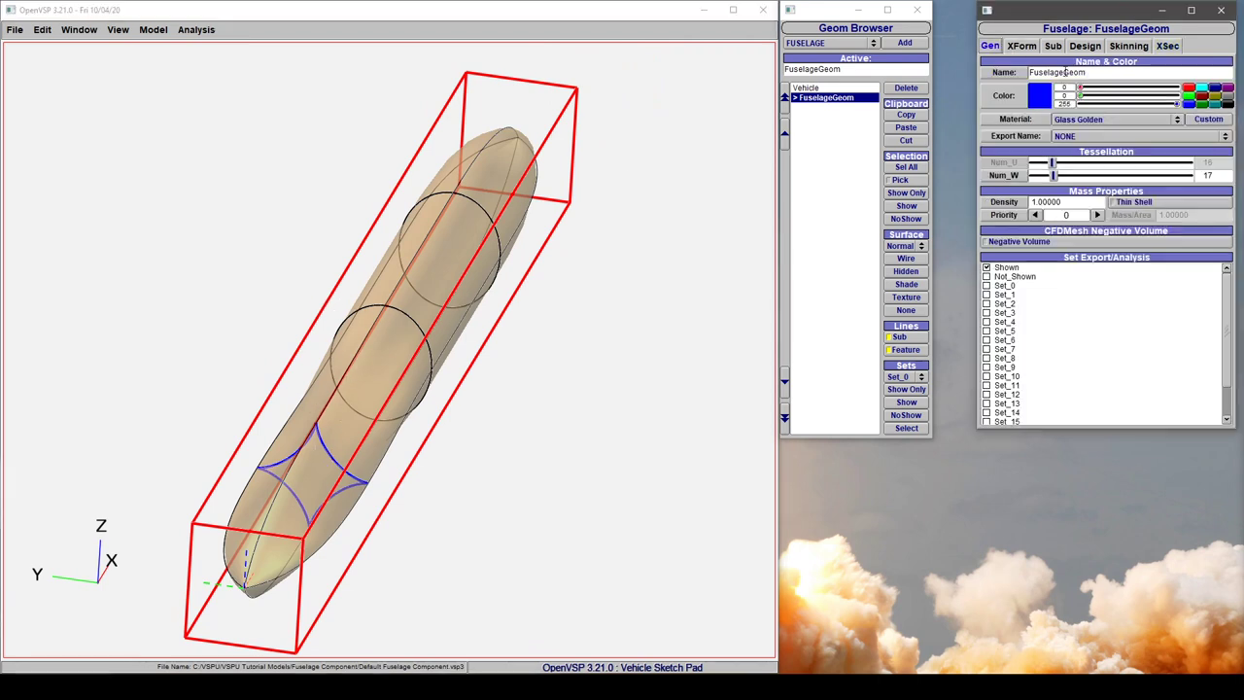
left_click(1090, 119)
left_click(1077, 44)
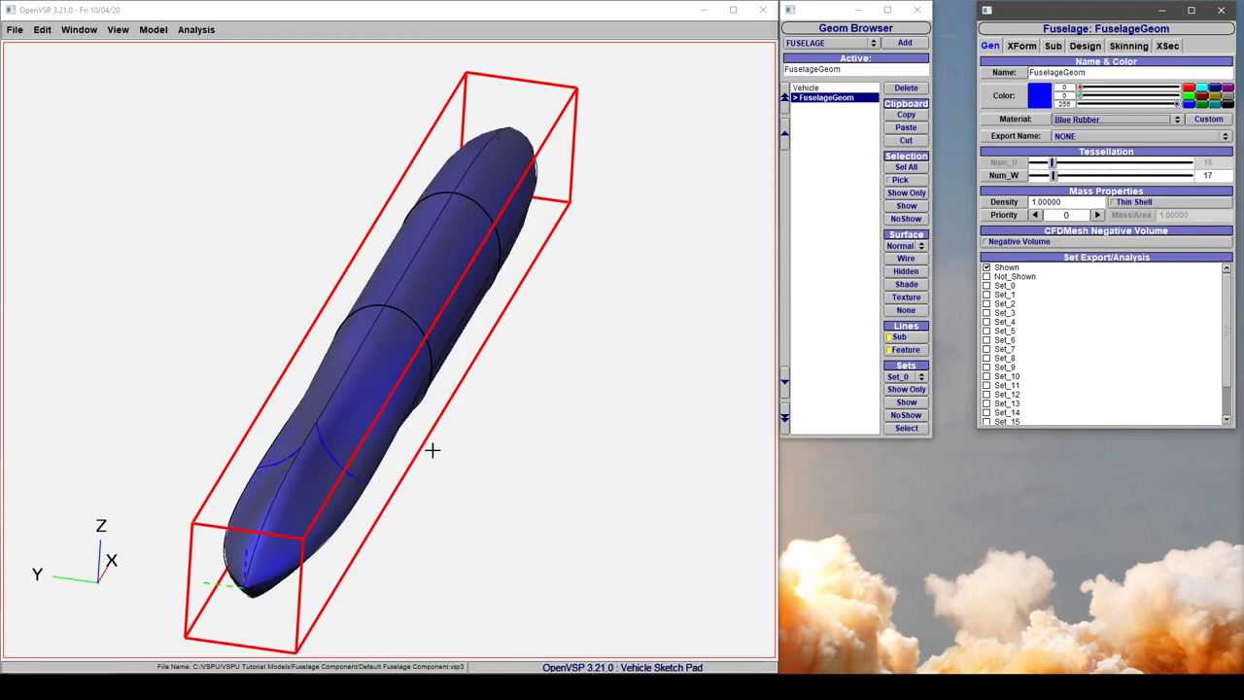
left_click(1068, 117)
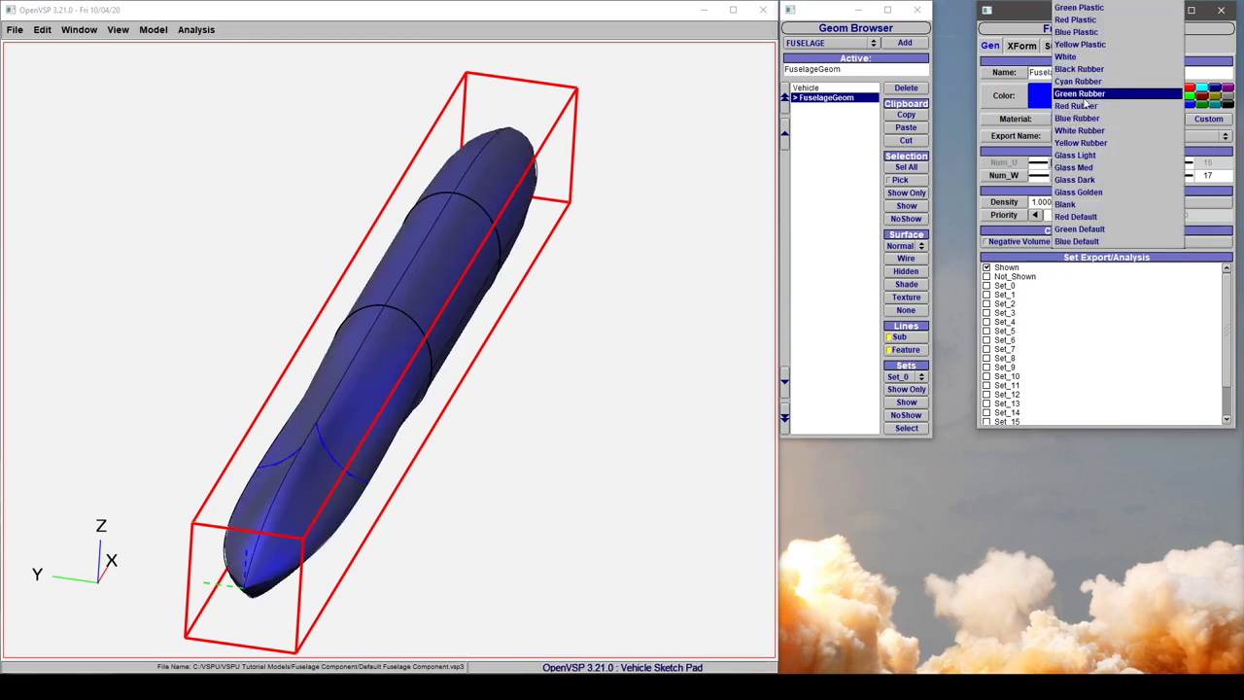
left_click(1079, 45)
scroll(488, 353, "up", 6)
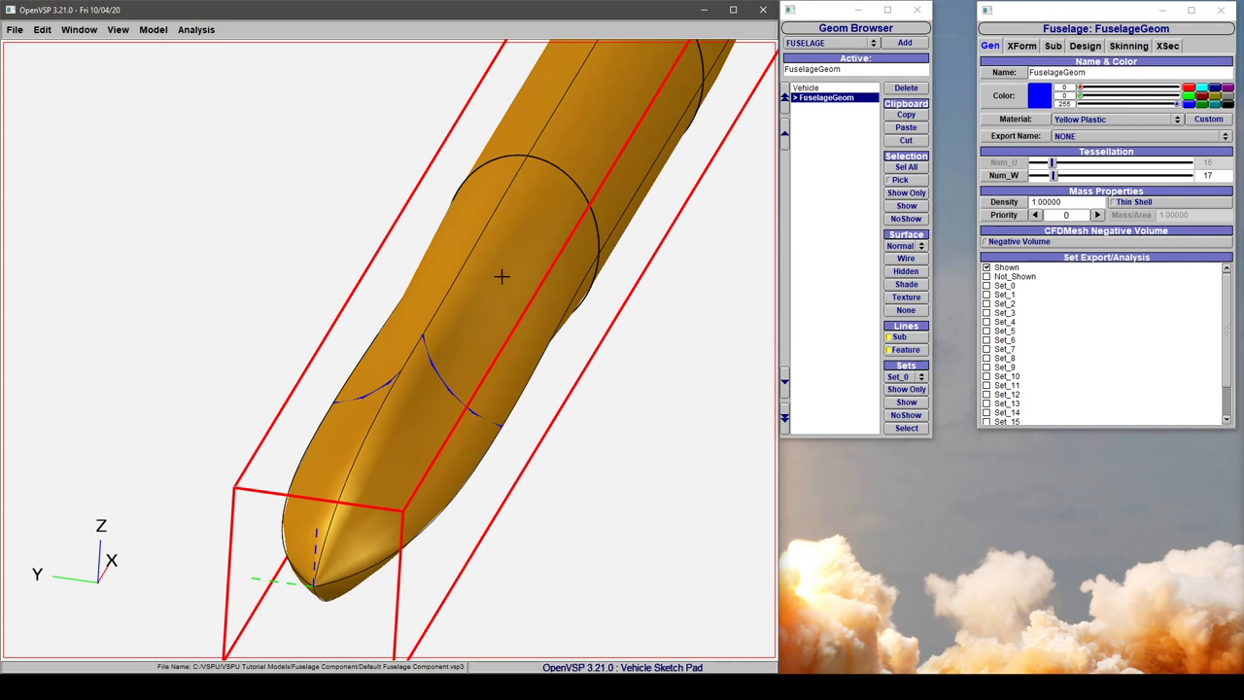
scroll(435, 433, "down", 5)
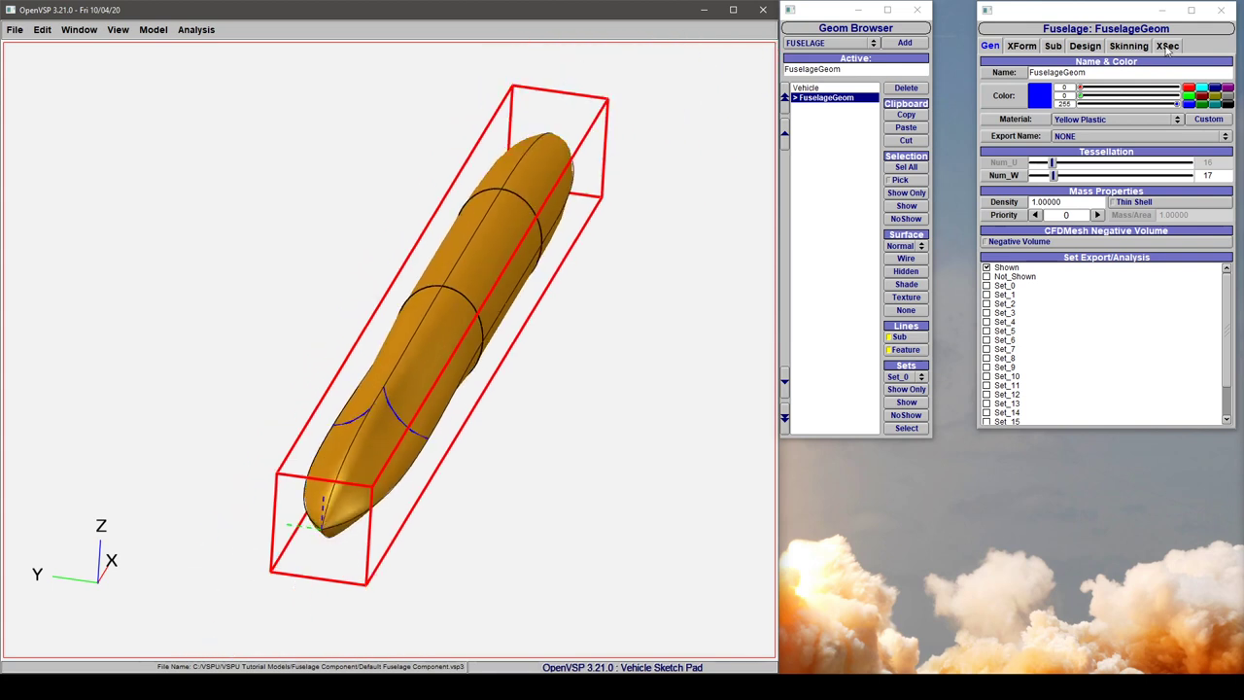
left_click(1166, 49)
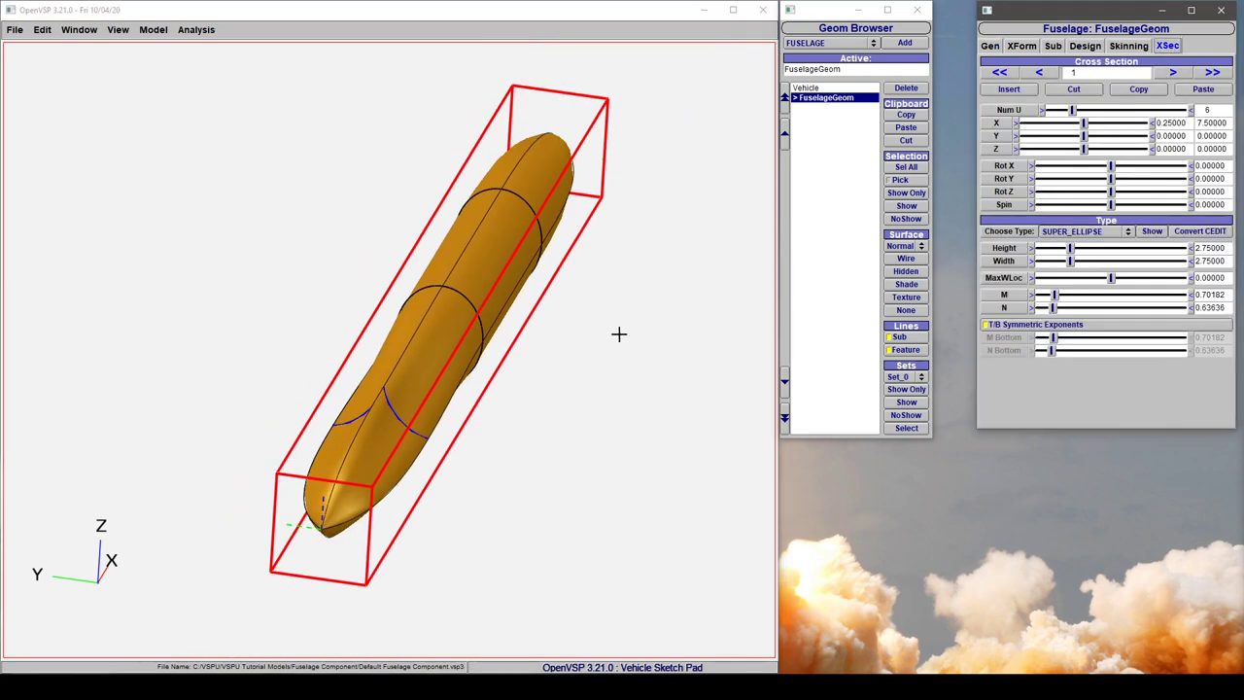
Step: Make cross-section 2 a FOUR_SERIES NACA 0012 airfoil with T/C 0.12
left_click(1172, 72)
left_click(1067, 233)
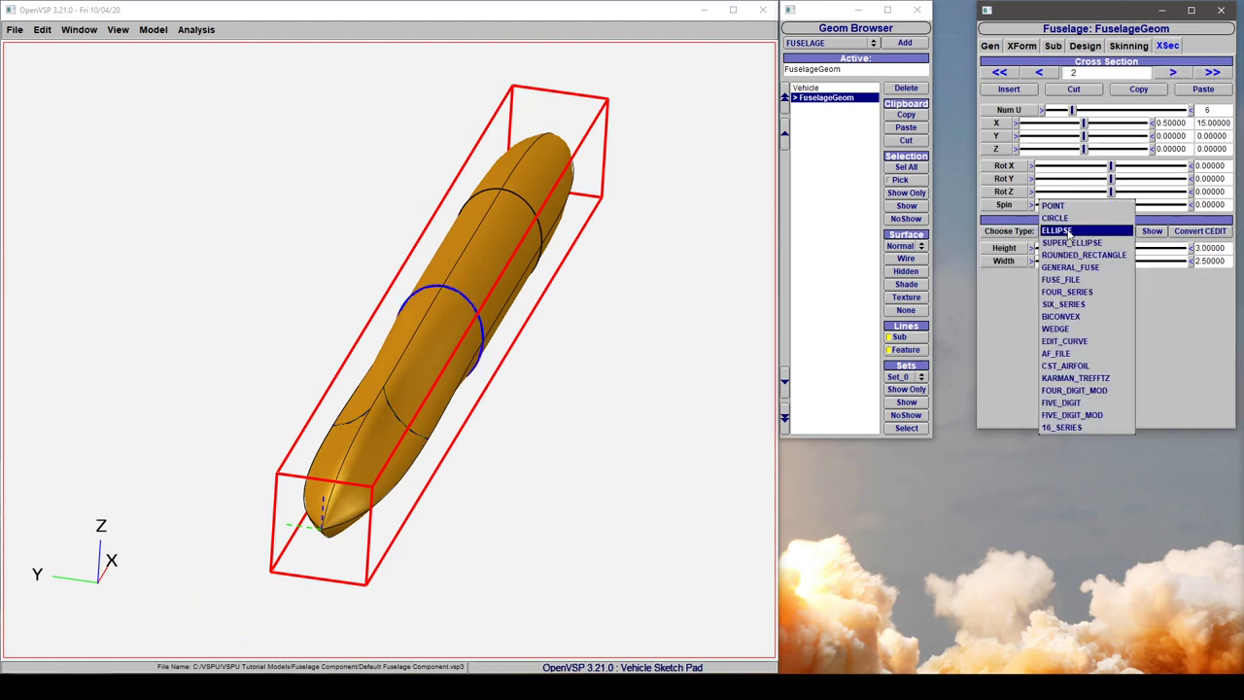
left_click(1086, 293)
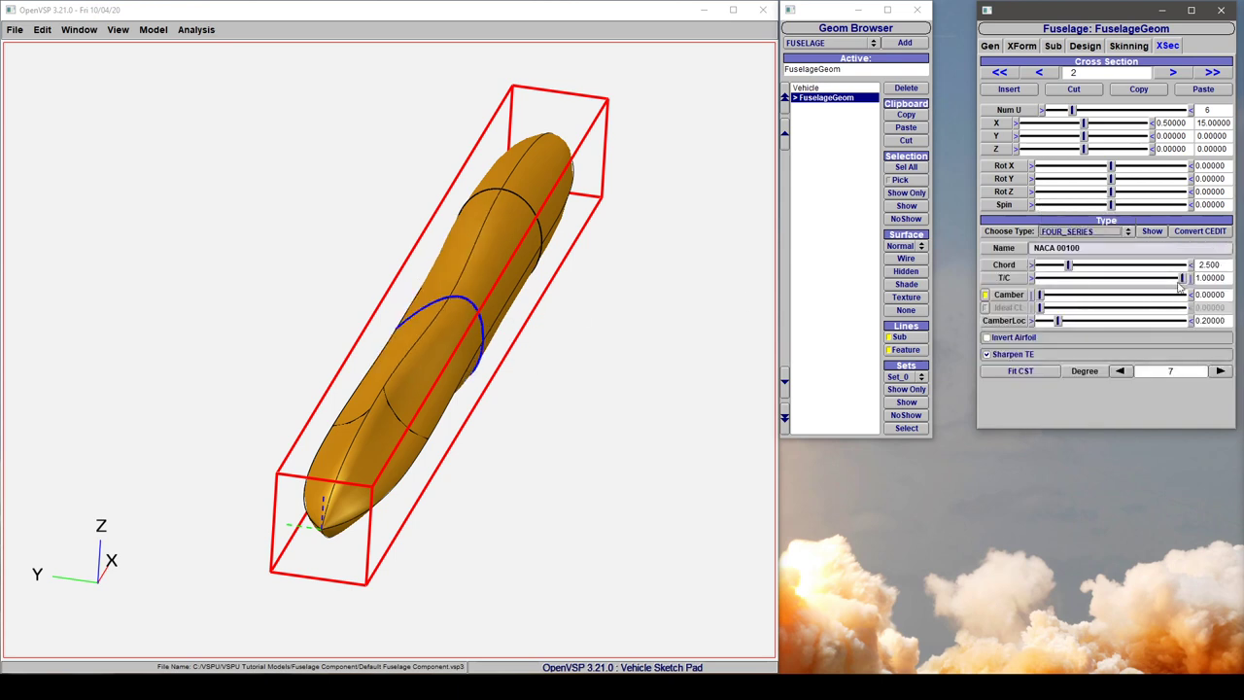
double_click(1223, 279)
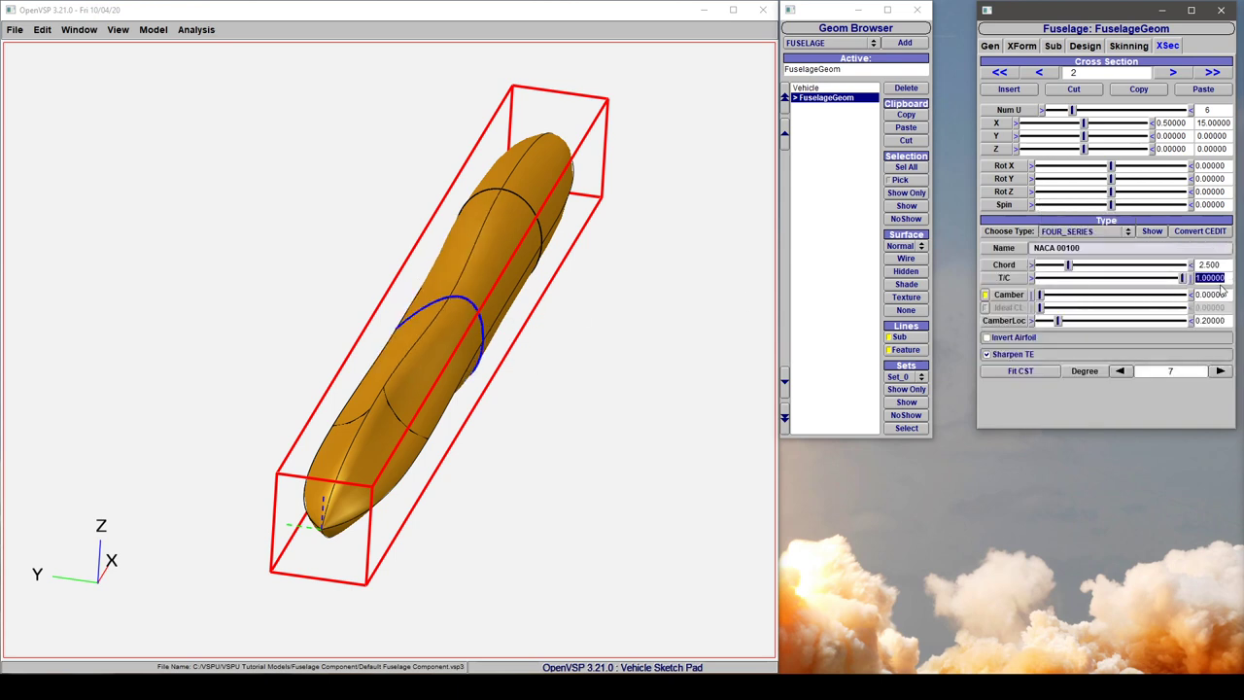
type("0.2")
key("Return")
scroll(427, 345, "up", 5)
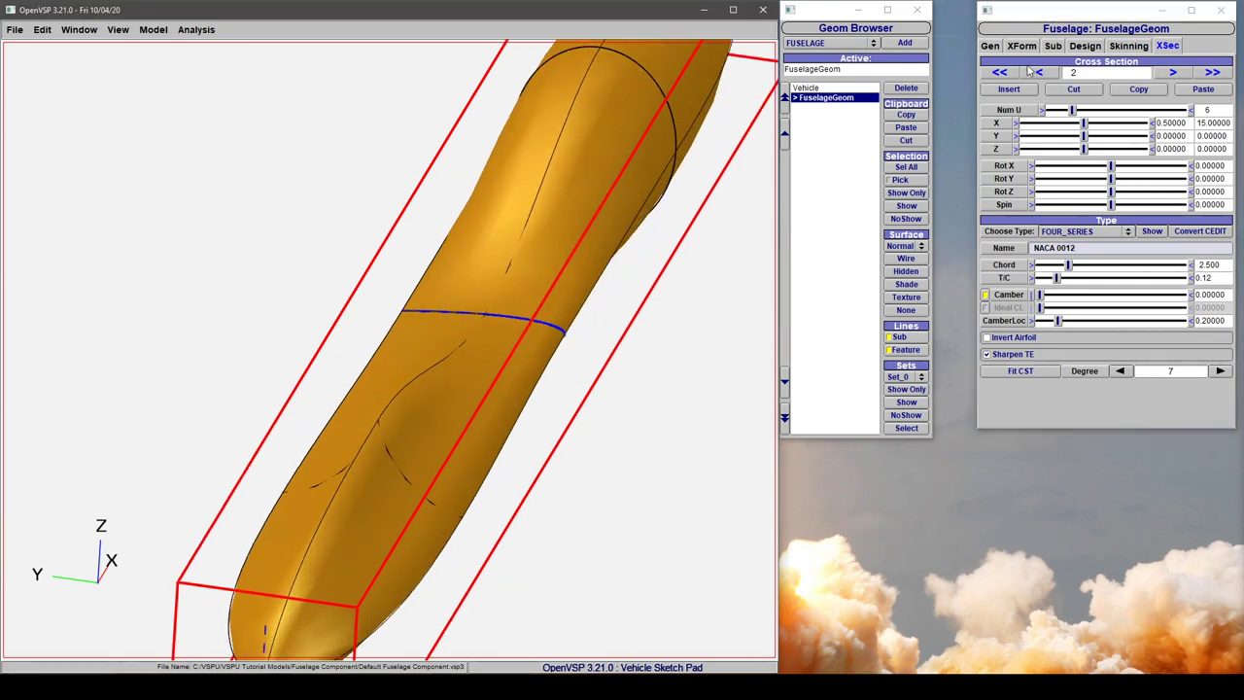
Step: Apply the translucent Glass Golden material to the fuselage
left_click(999, 46)
left_click(1116, 118)
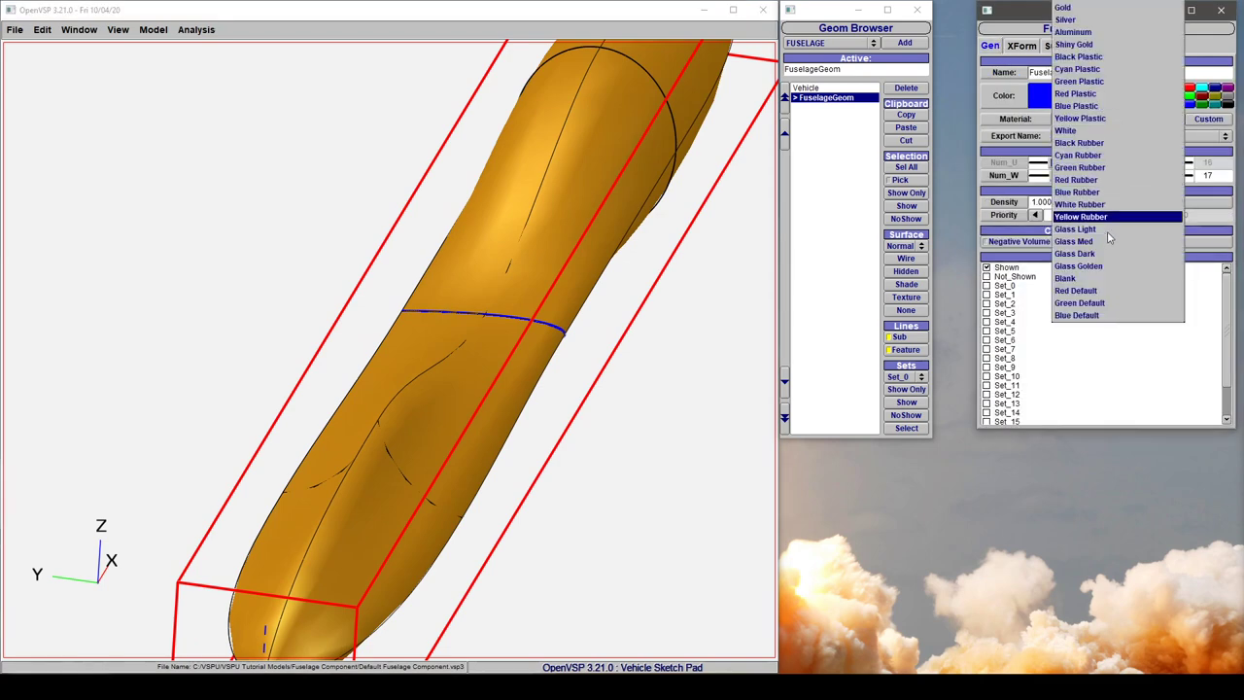
left_click(1079, 266)
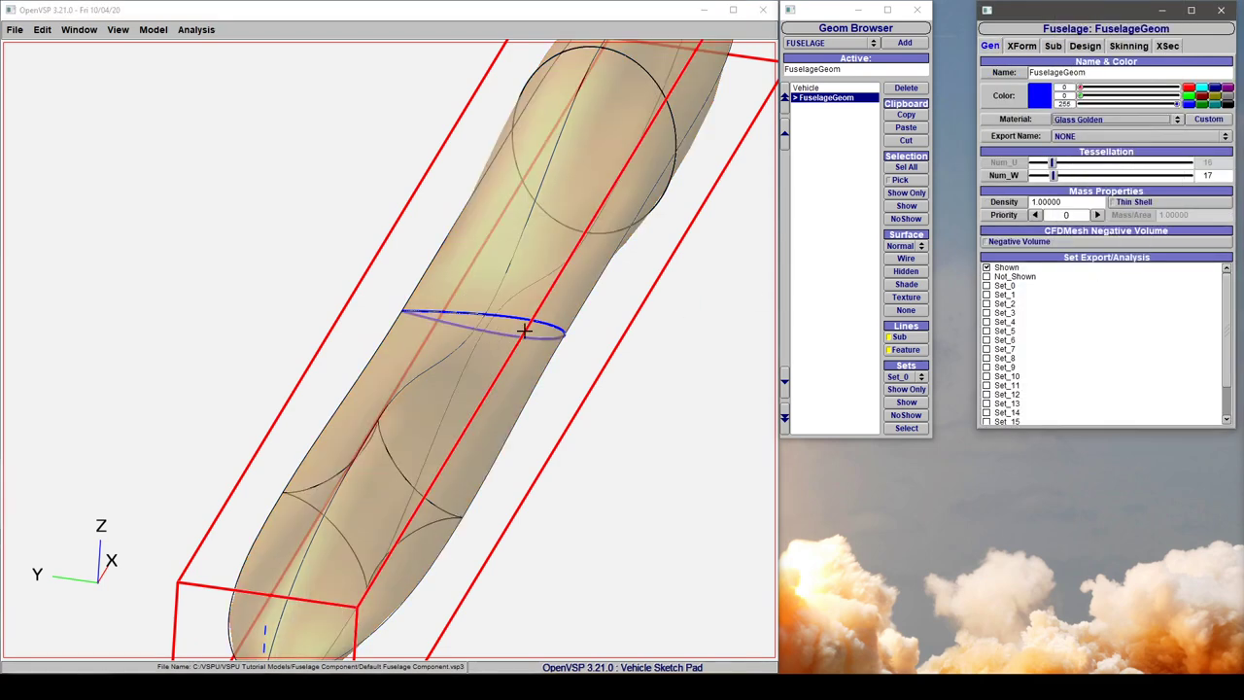
Step: Pan, snap to the front view and orbit to inspect the blended sections
right_click_drag(473, 306, 428, 314)
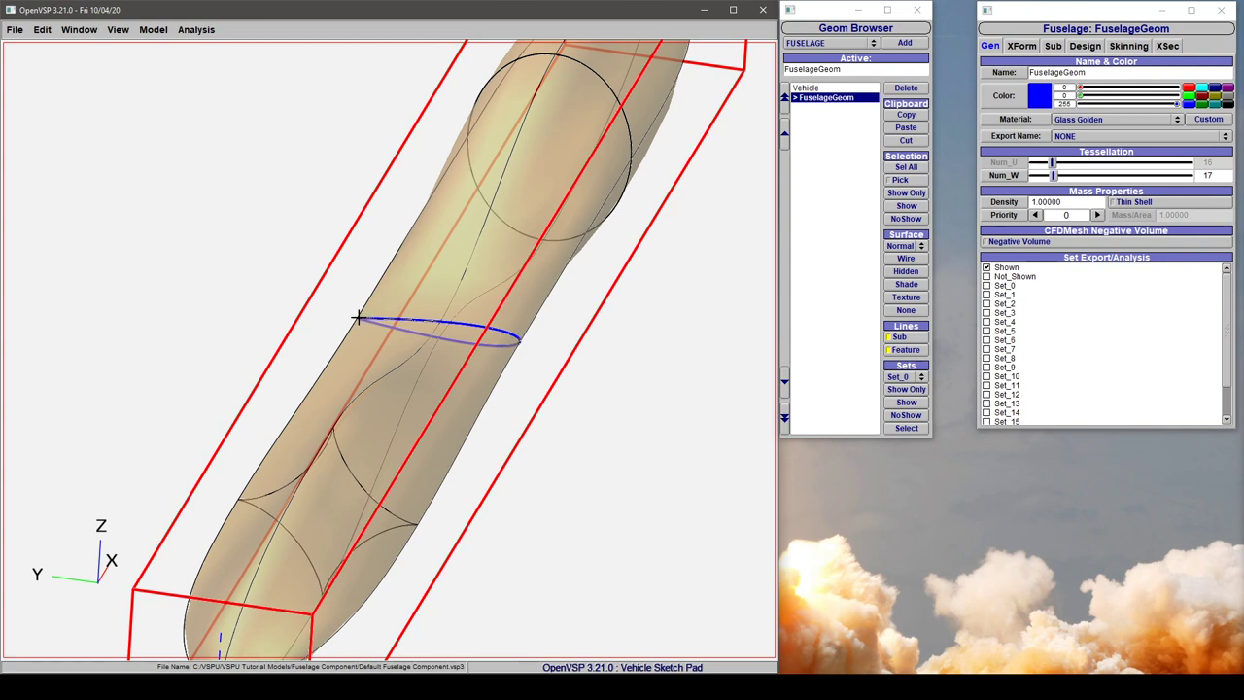
right_click_drag(434, 358, 419, 366)
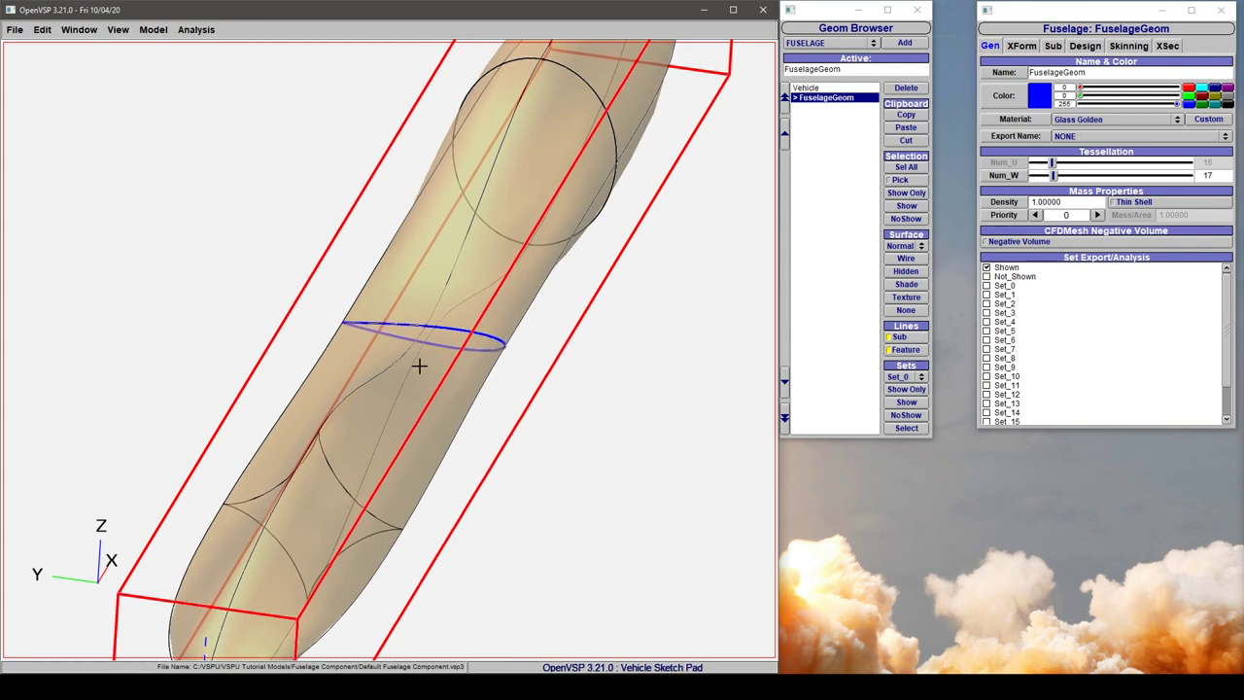
key("F6")
scroll(385, 342, "up", 5)
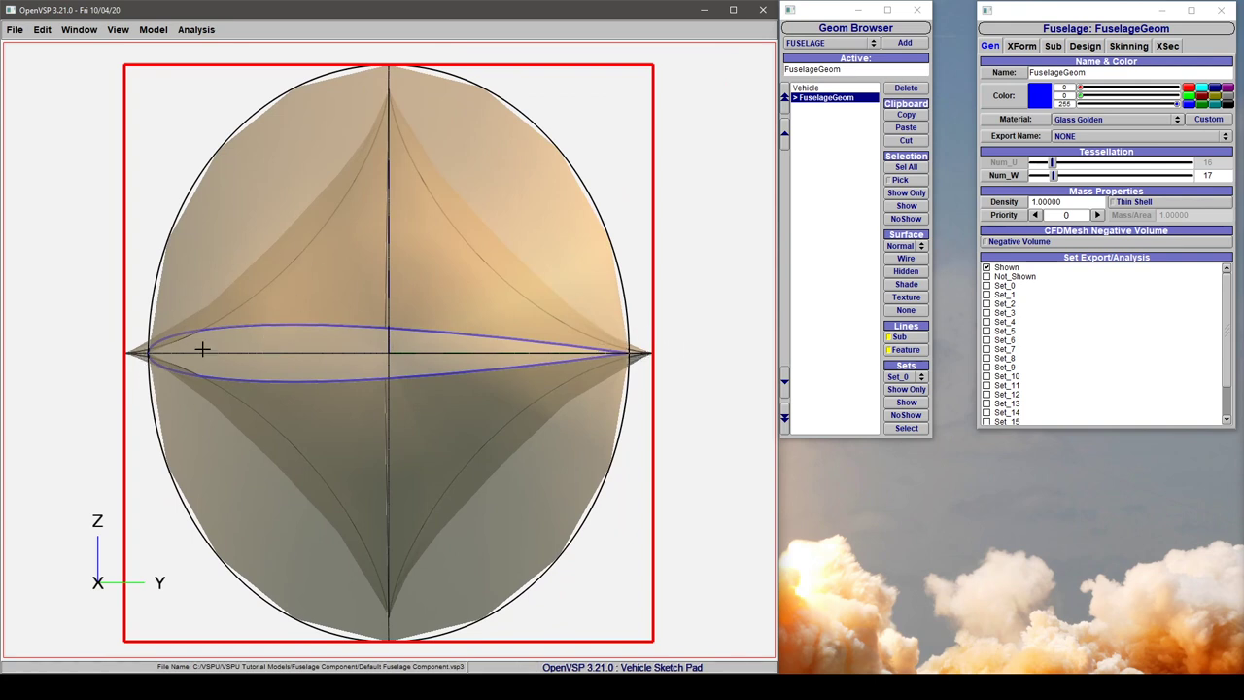
right_click_drag(200, 347, 96, 387)
left_click_drag(96, 388, 384, 368)
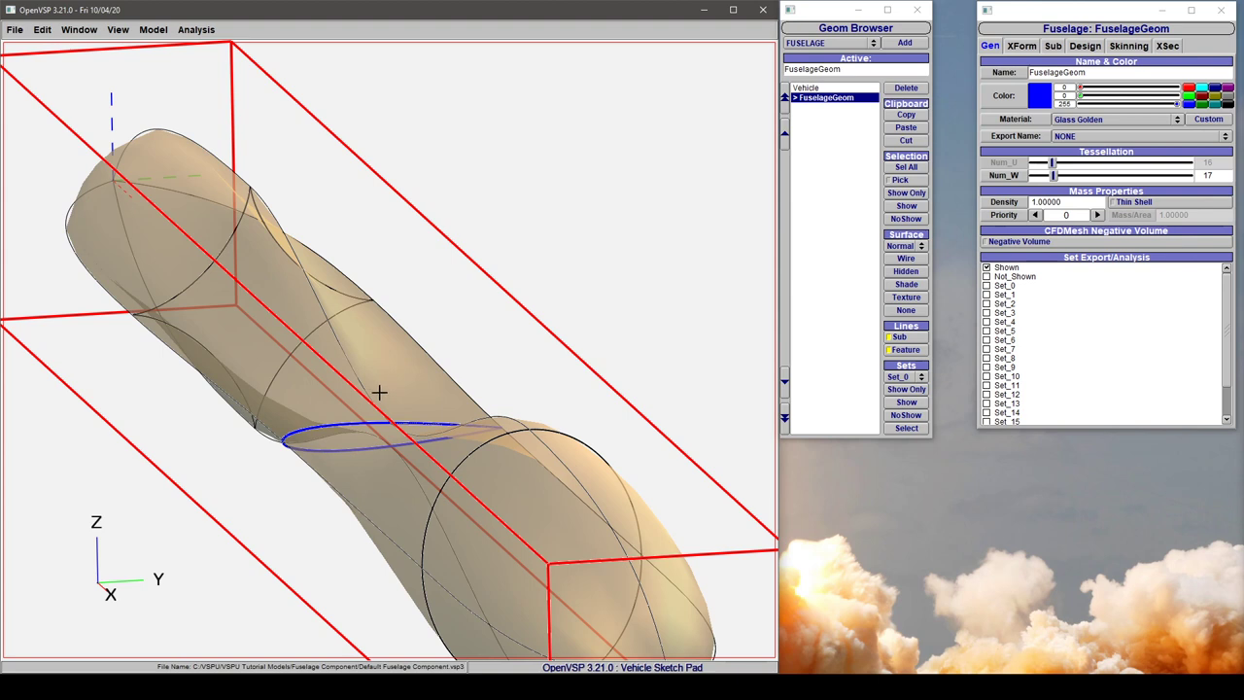
Step: Slide the airfoil cross-section 2 forward to X 0.30435 and orbit to inspect the loft
left_click(1166, 46)
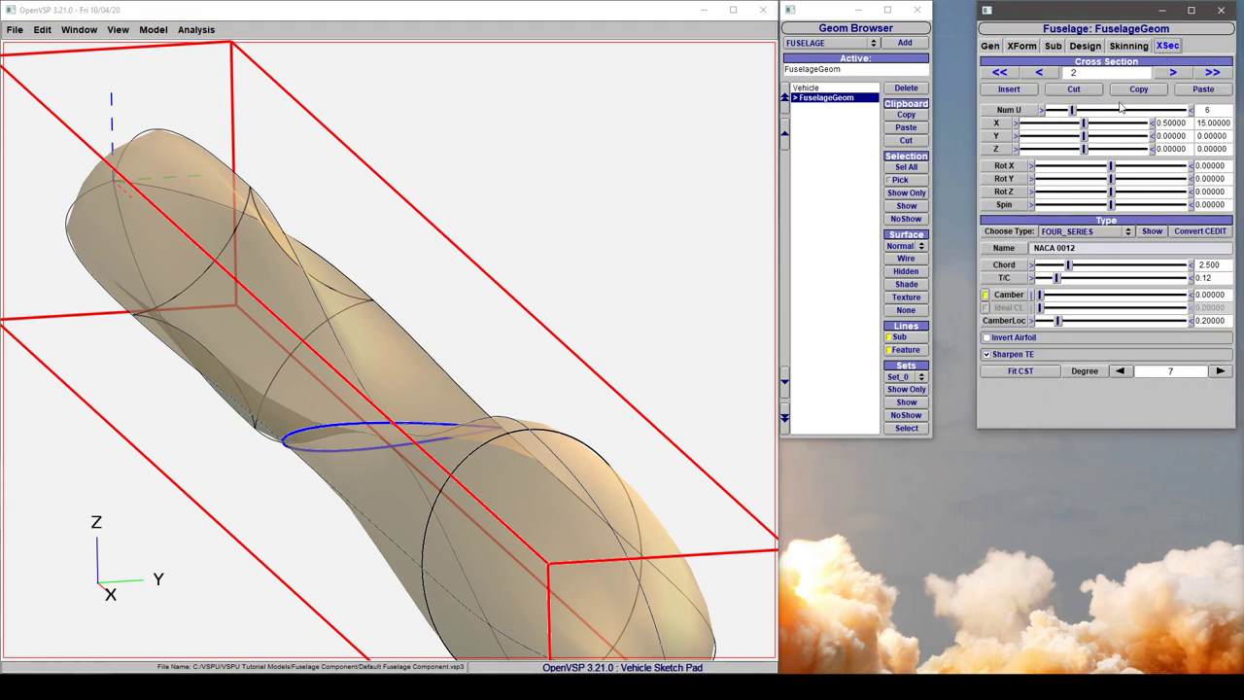
left_click_drag(1085, 125, 1037, 127)
left_click_drag(422, 401, 508, 347)
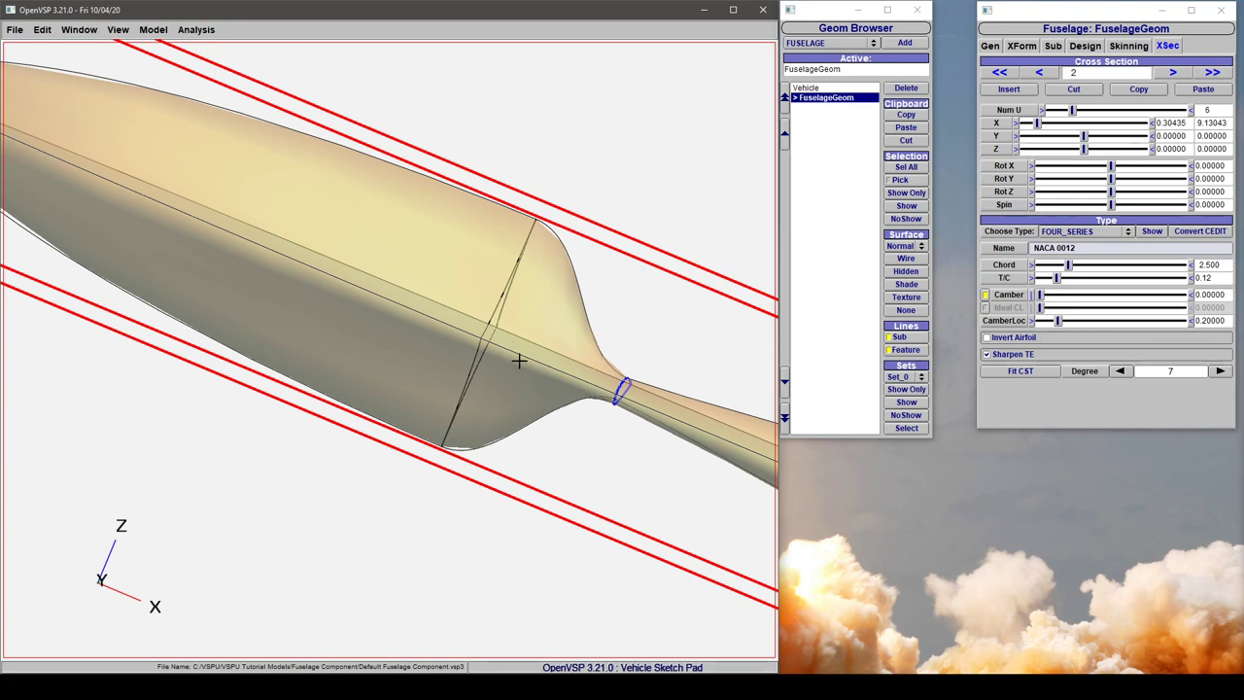
left_click_drag(516, 361, 405, 355)
scroll(235, 415, "down", 10)
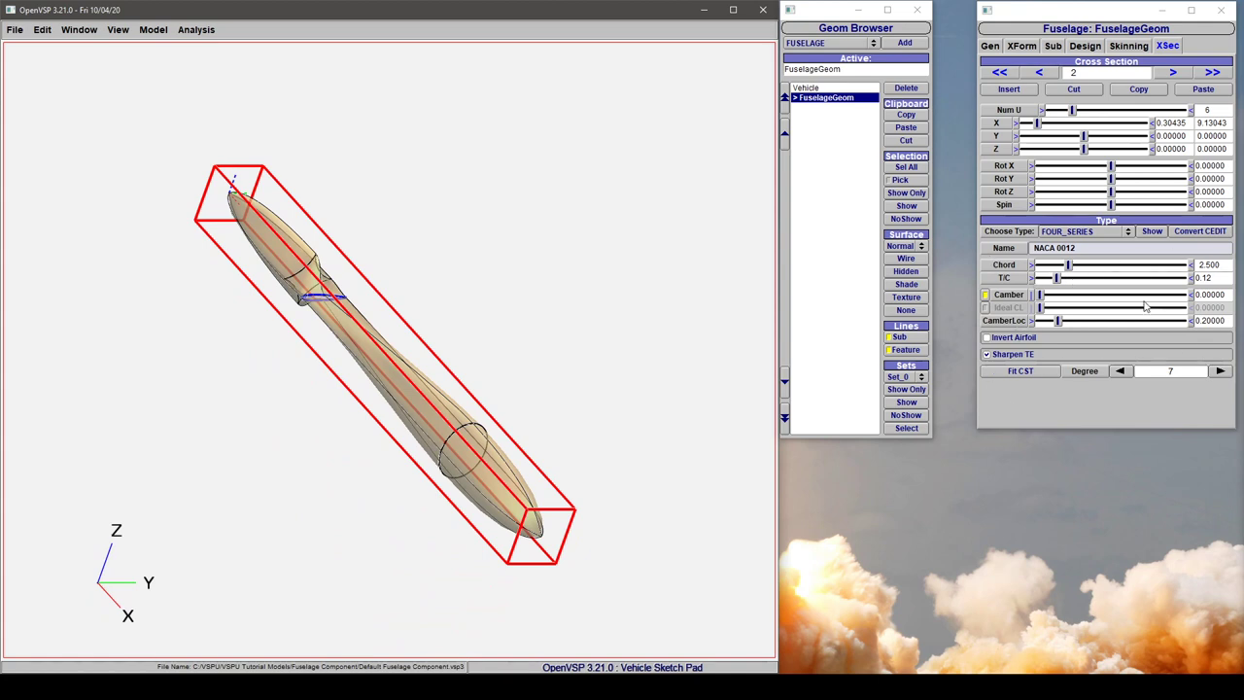
left_click(1169, 73)
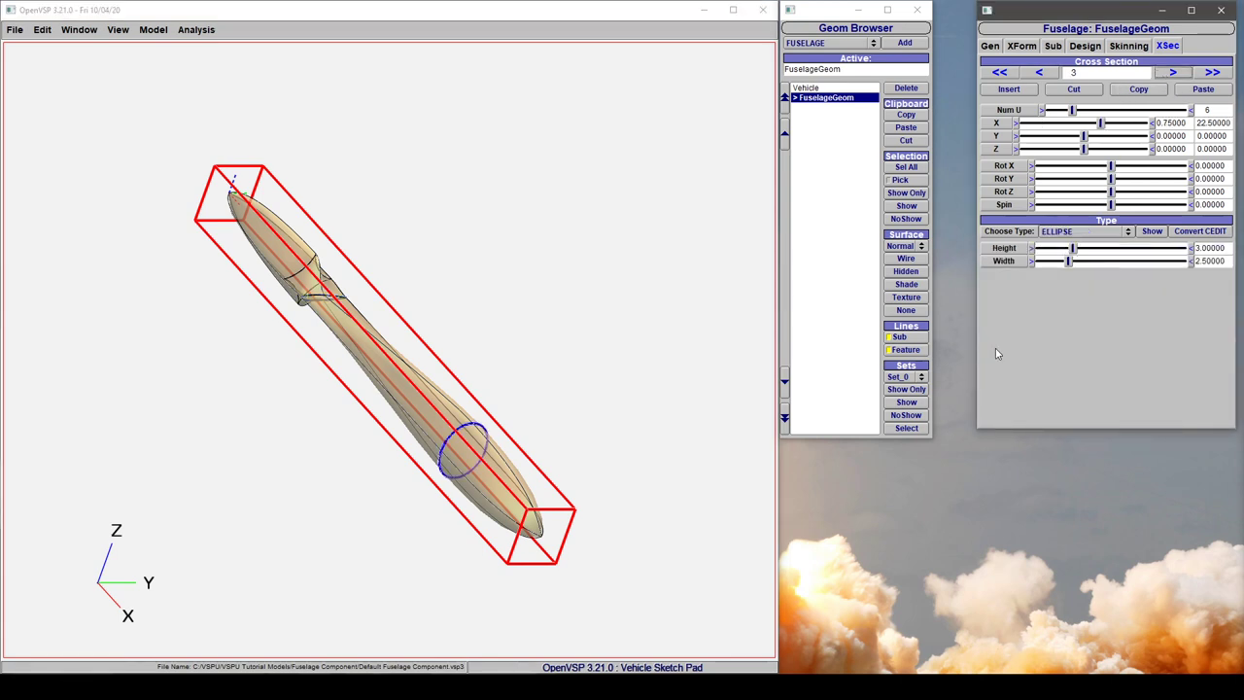
left_click(1086, 232)
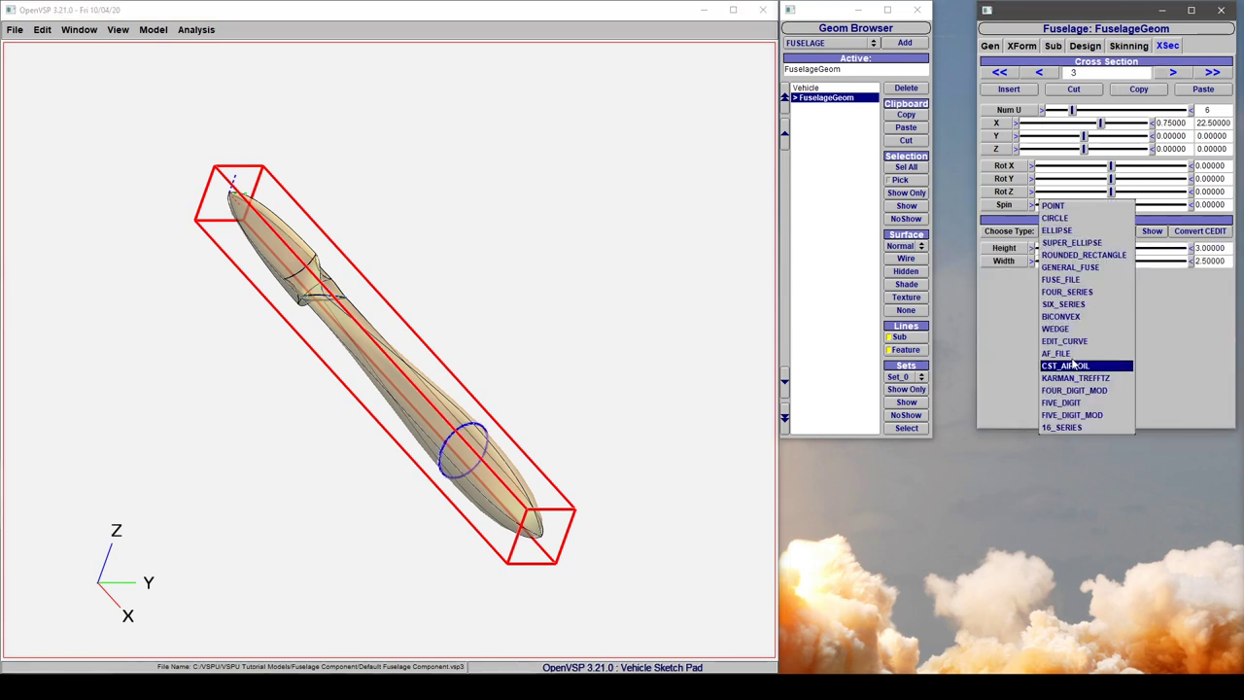
left_click(1064, 233)
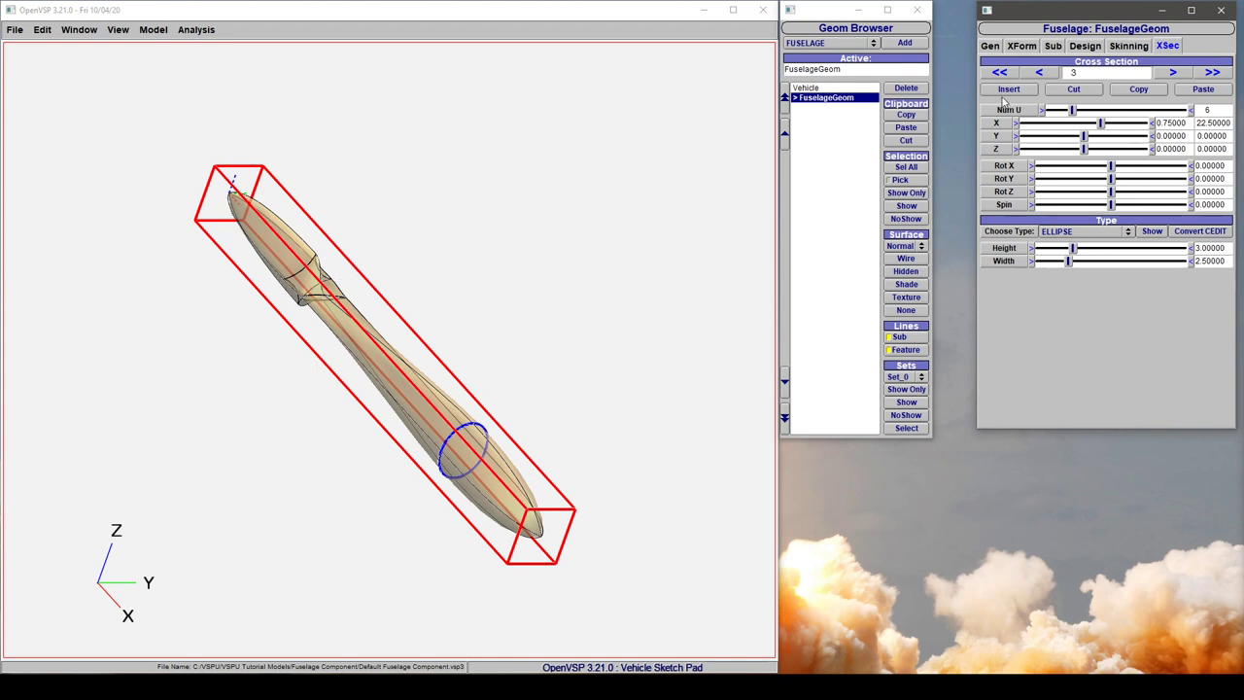
left_click(1047, 73)
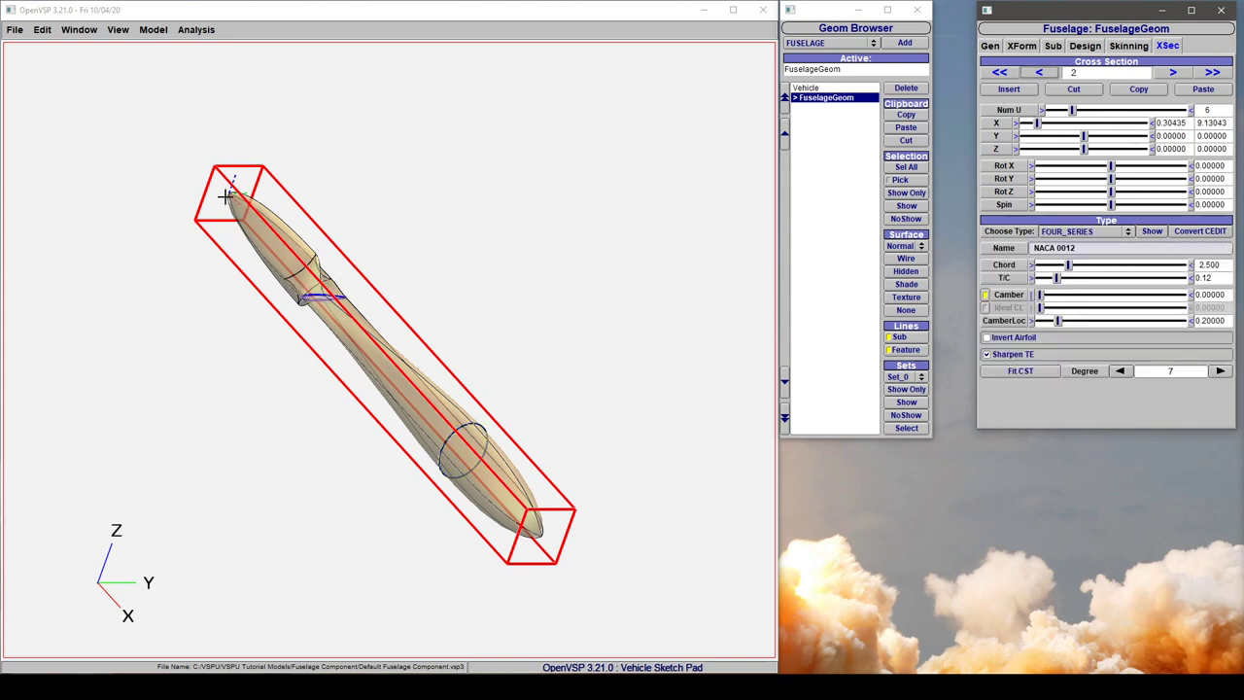